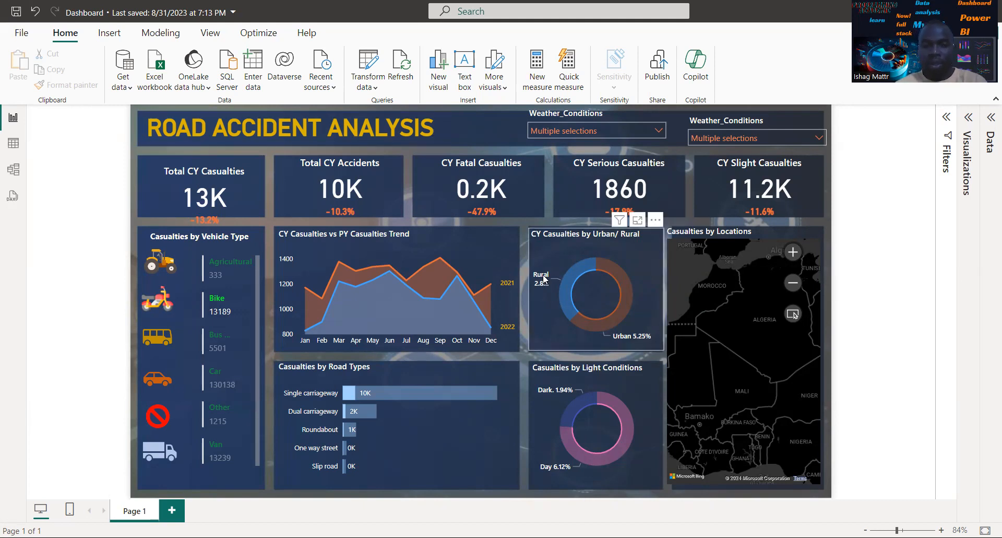
Analyze where the distribution is different in the Casualties by Road Types chart
right_click(384, 273)
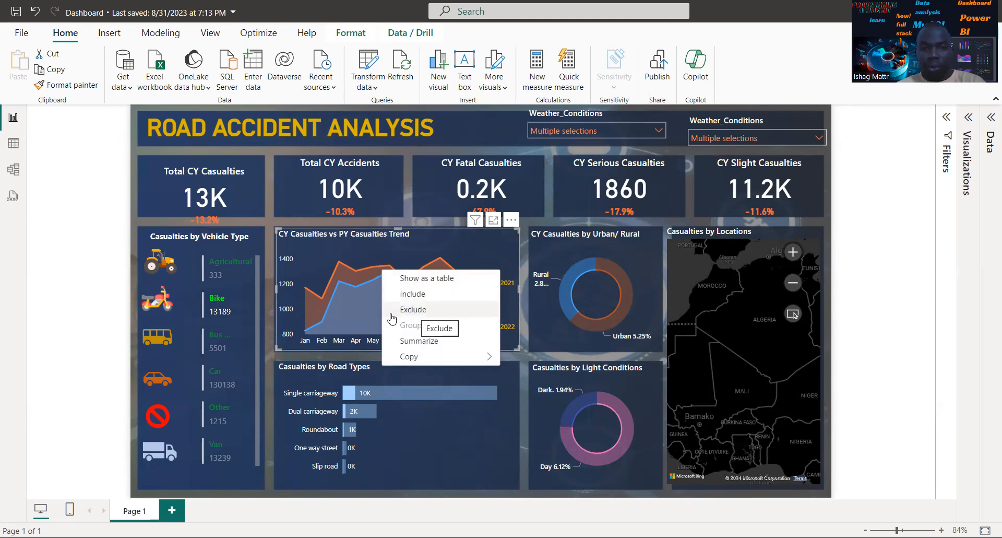
click(332, 406)
right_click(332, 406)
mouse_move(373, 432)
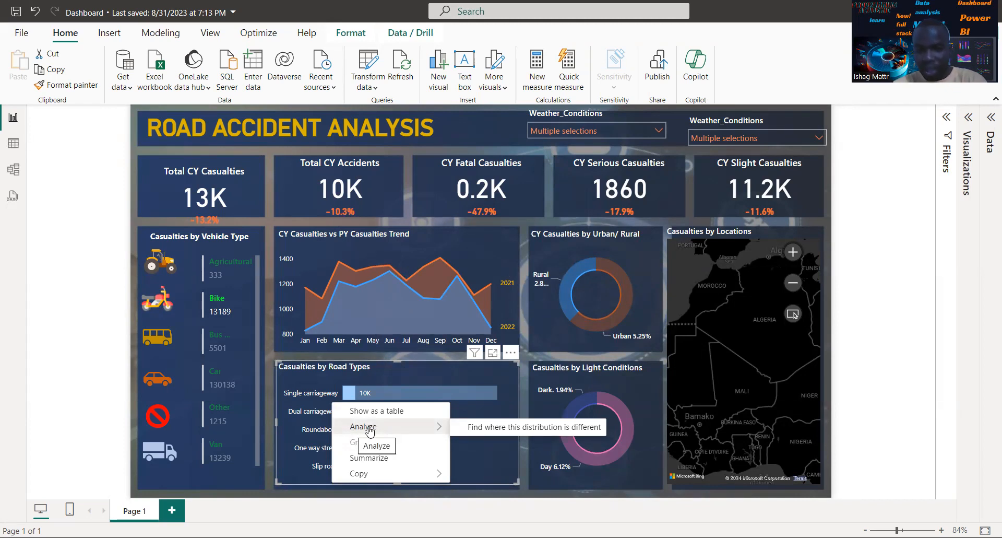
click(520, 433)
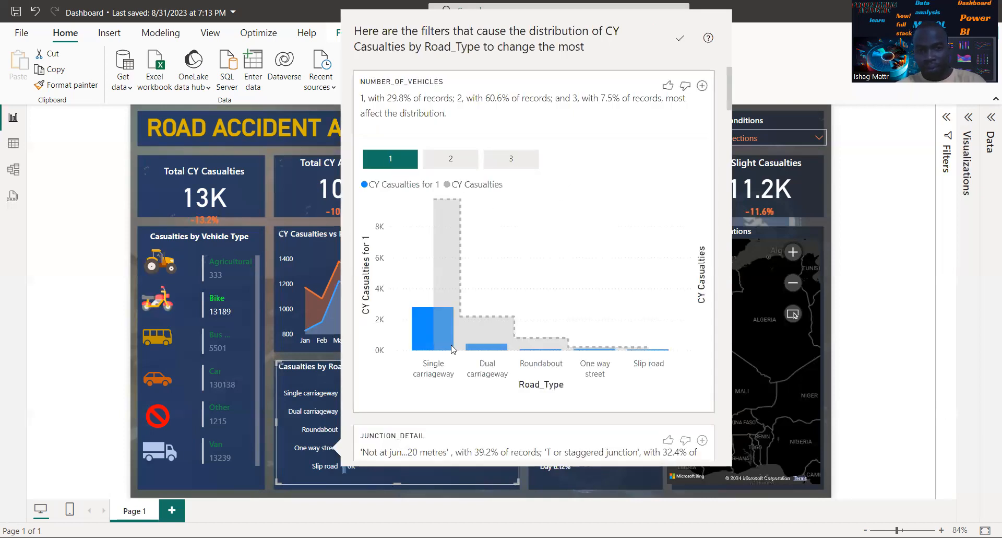
Examine the filters that most affect the distribution of CY Casualties by Road_Type, and close the analysis
mouse_move(452, 350)
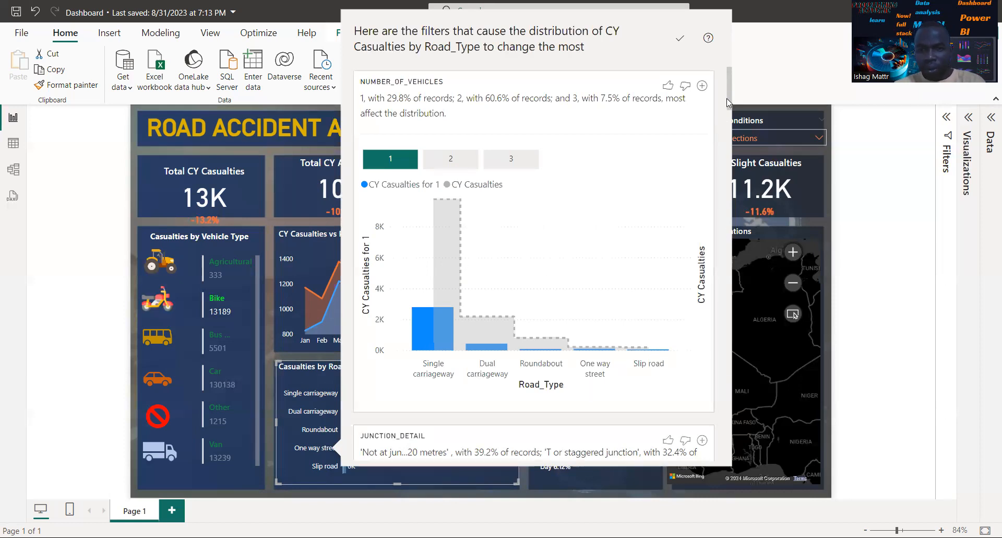
click(729, 130)
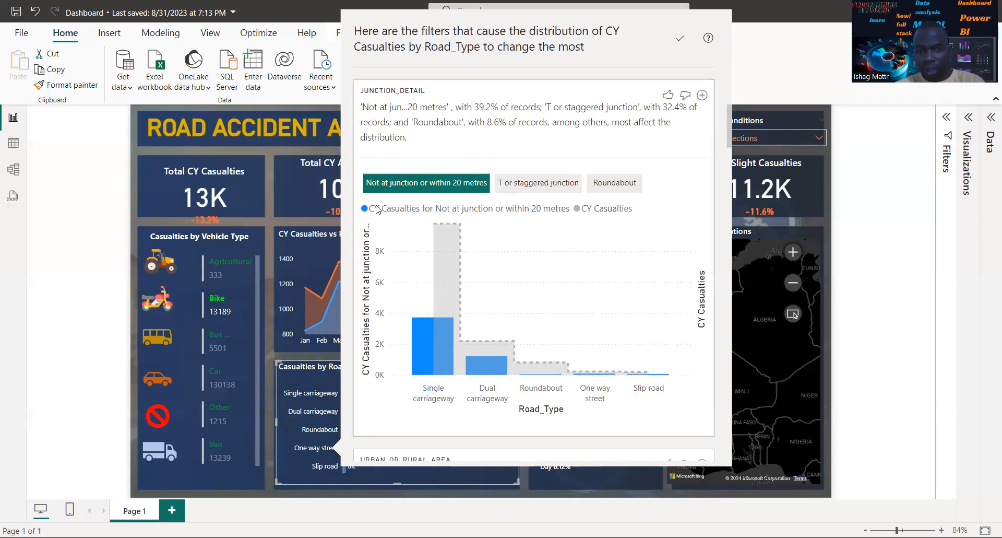
click(729, 165)
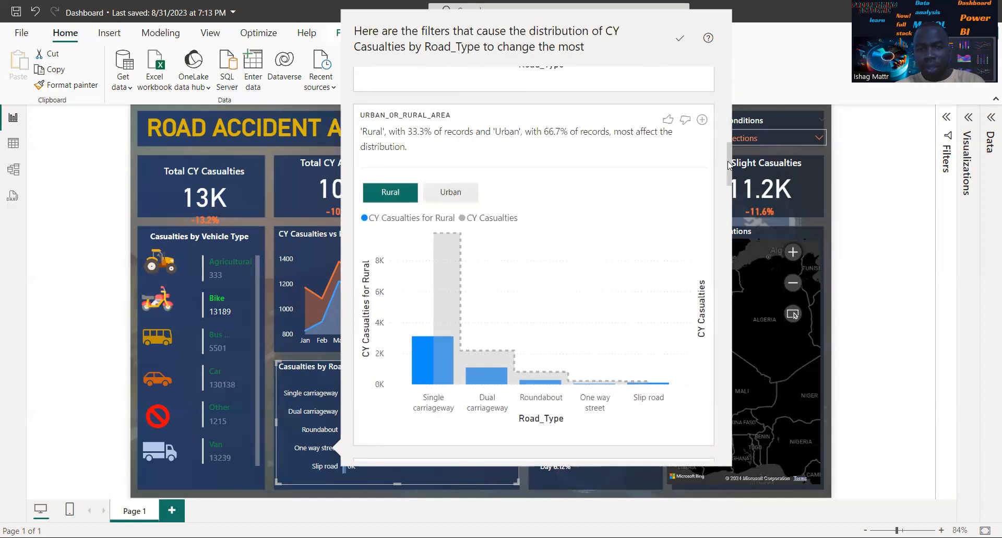
click(730, 207)
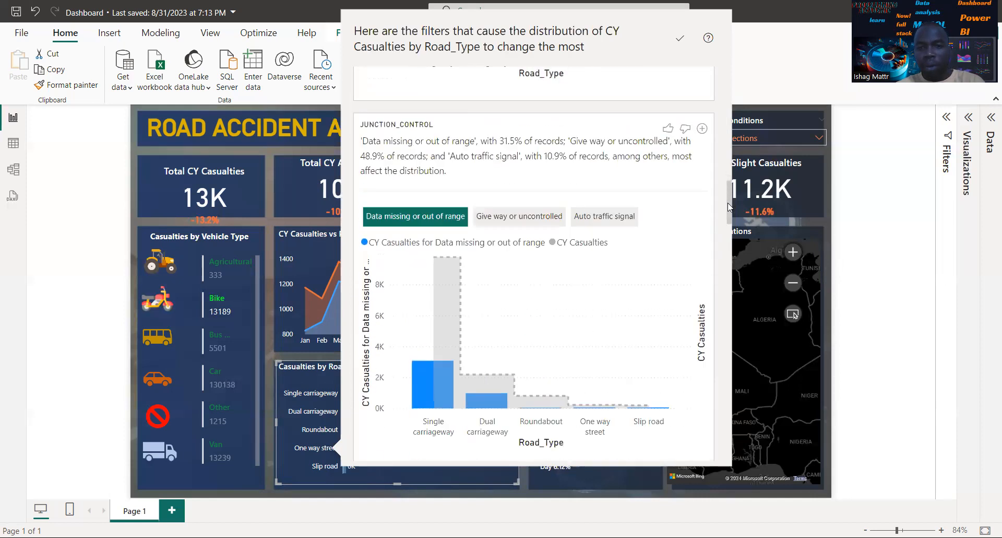
click(730, 239)
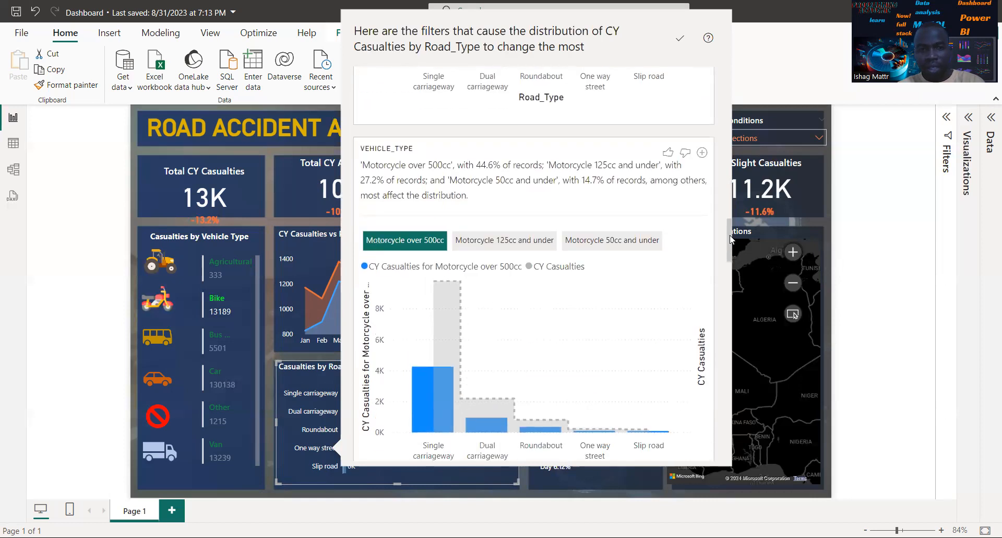
click(731, 294)
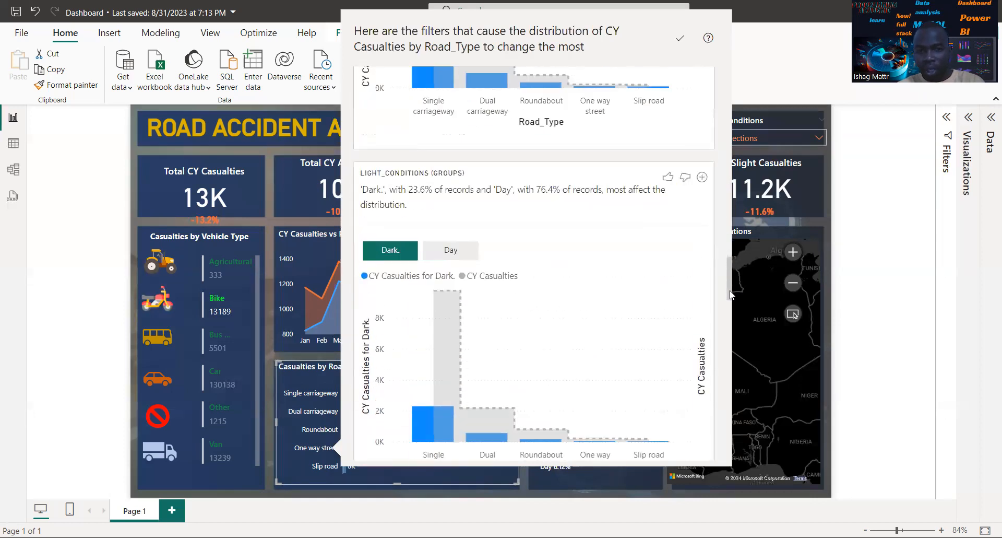
click(729, 340)
click(730, 357)
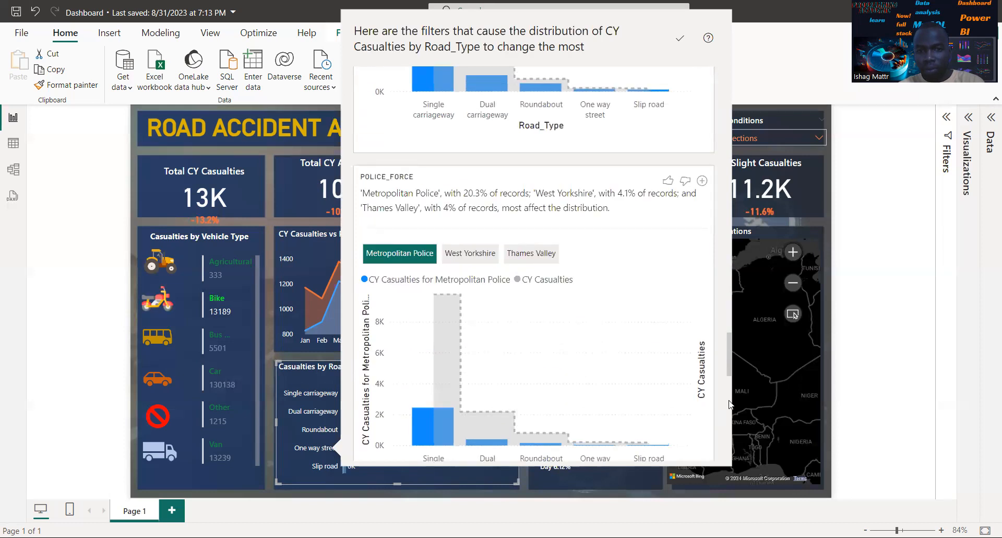
click(729, 411)
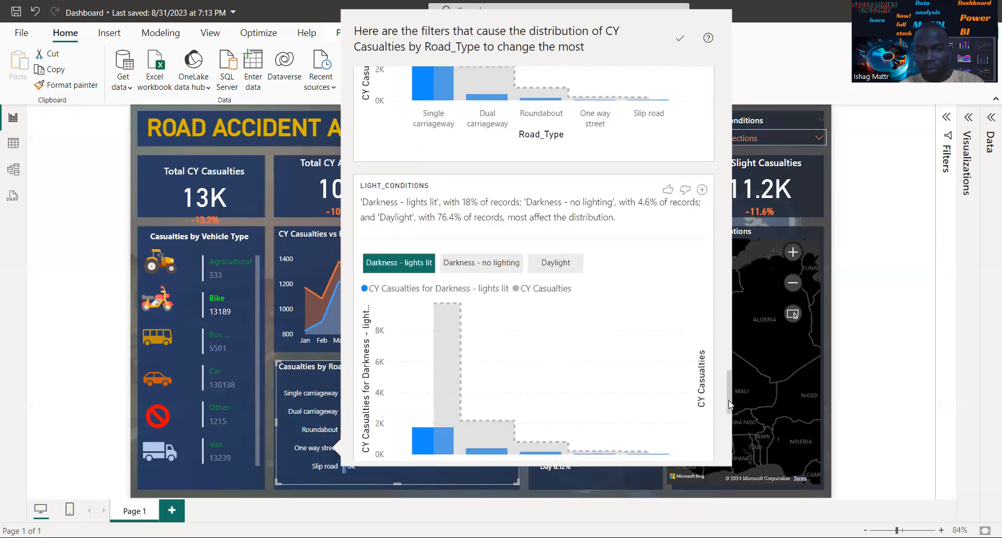
click(731, 438)
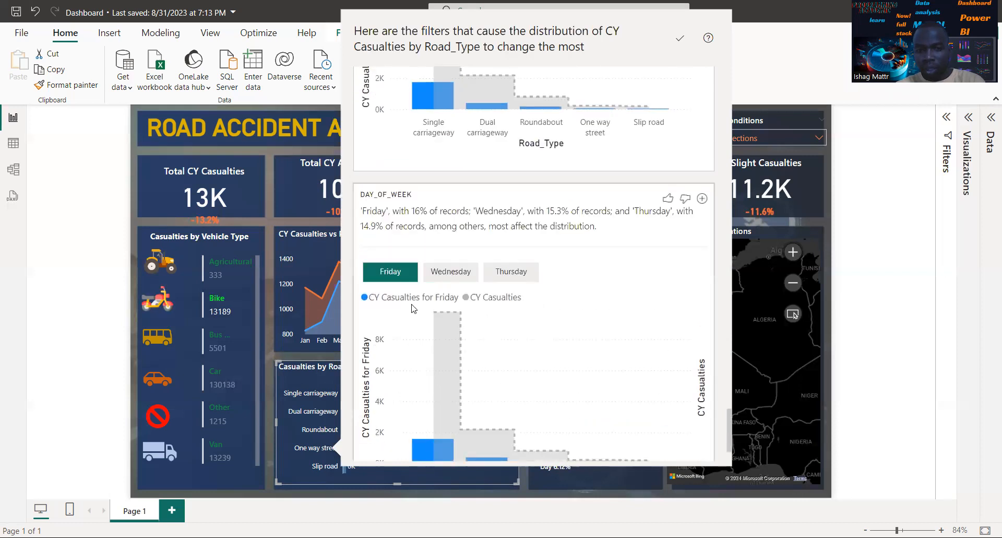
click(730, 377)
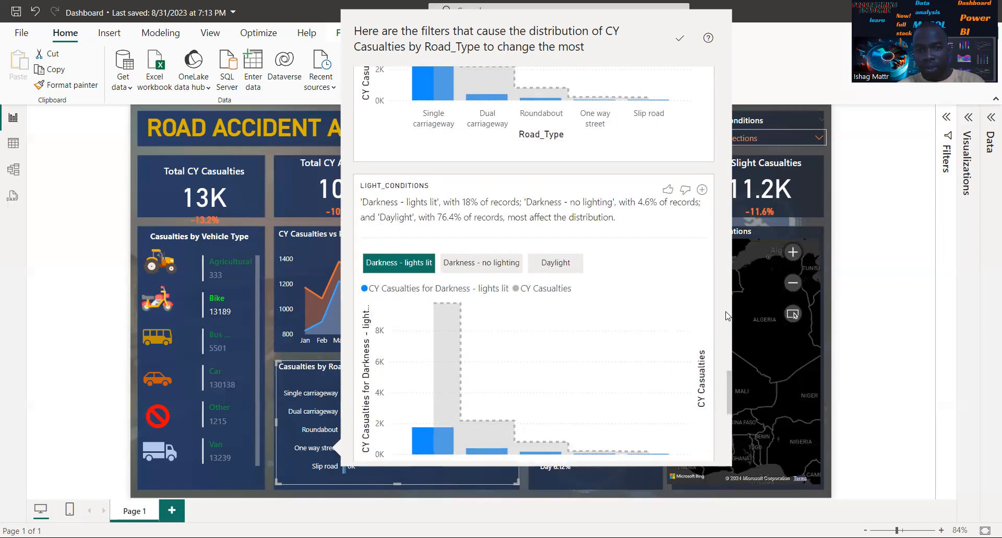
click(730, 292)
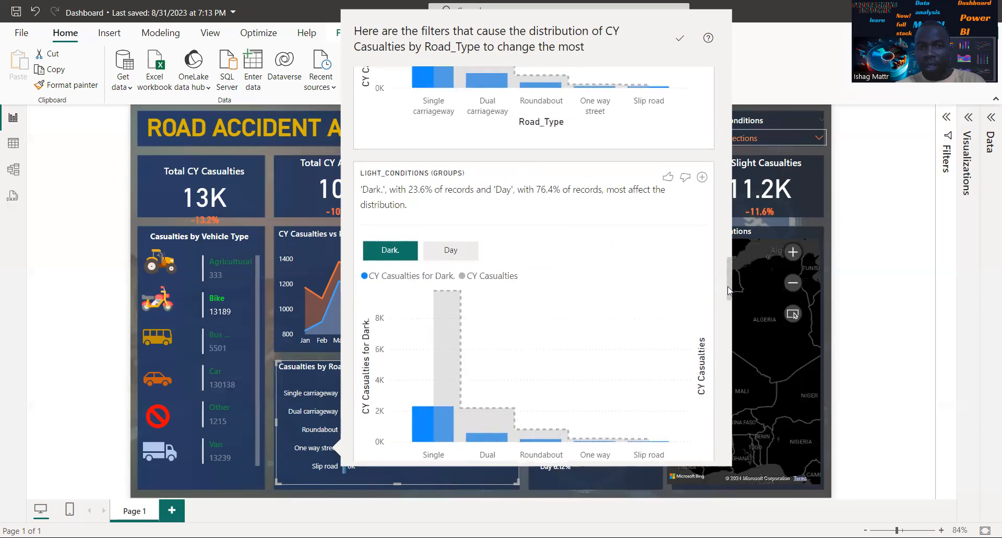
click(726, 199)
drag(726, 195, 725, 84)
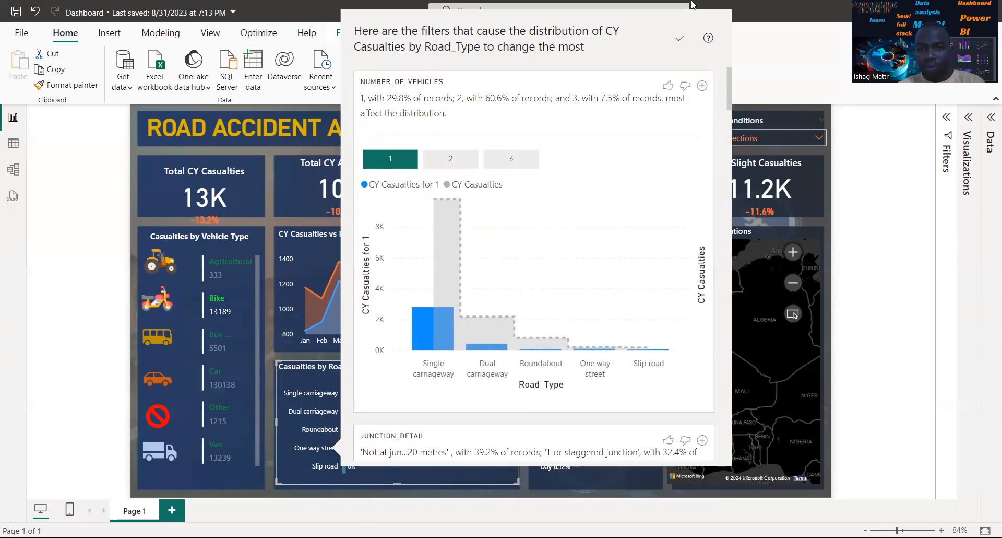
key(Escape)
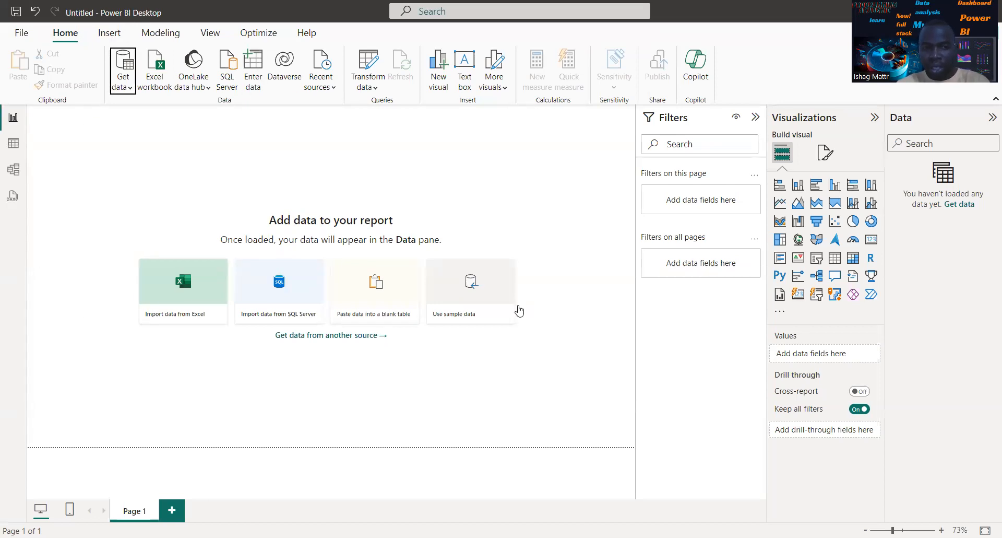
Browse the full list of data source connectors in Get Data, and close it without connecting
click(376, 336)
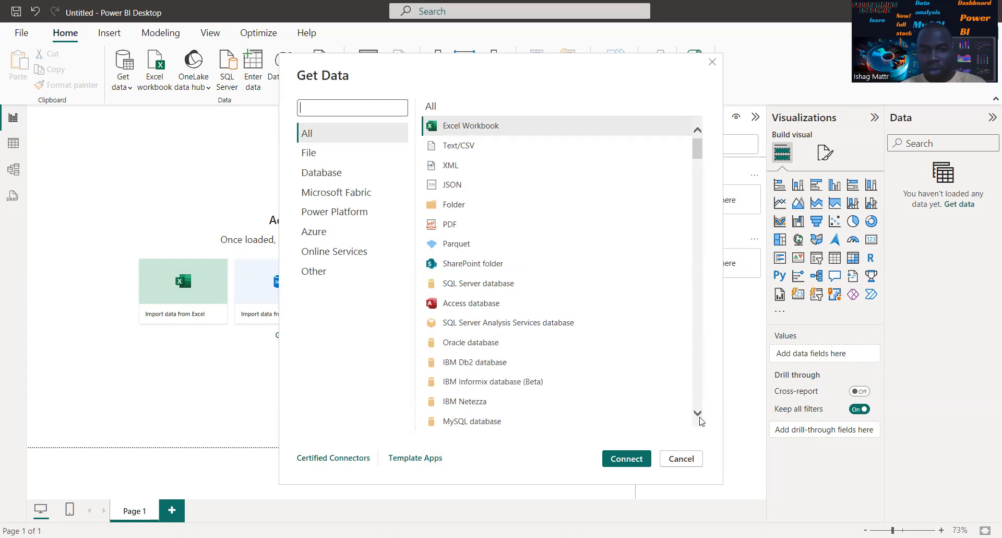
scroll(700, 418, down, 5)
scroll(700, 421, down, 5)
scroll(701, 420, down, 6)
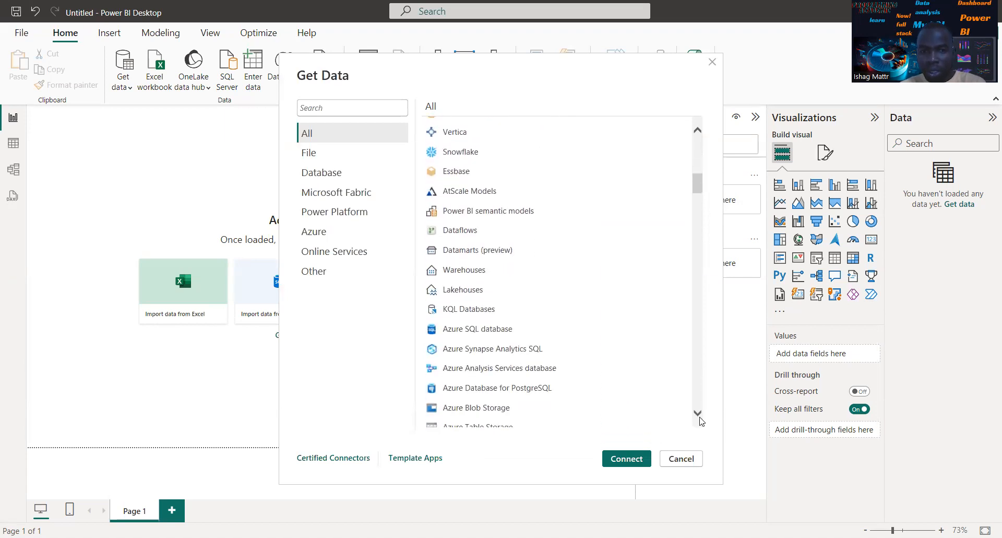
scroll(700, 420, down, 5)
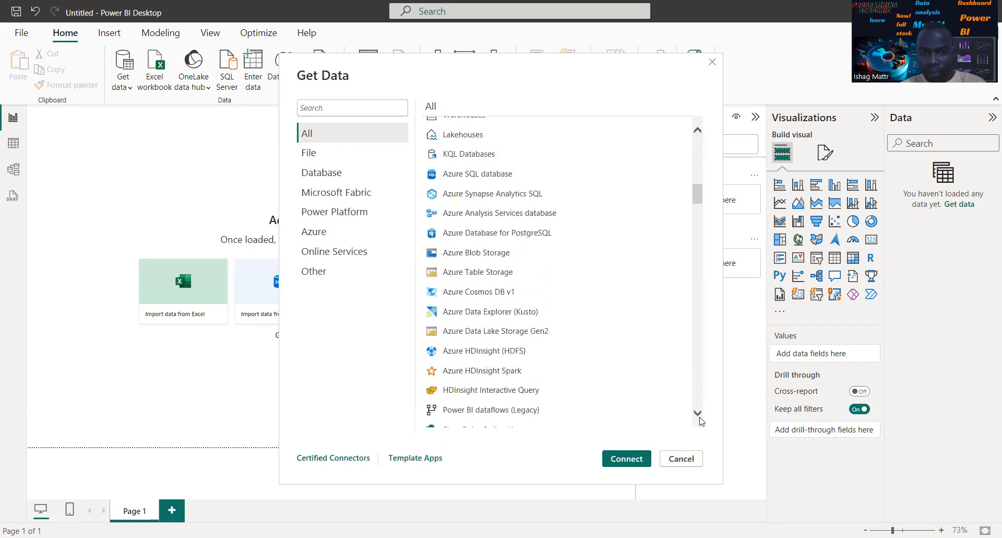
scroll(700, 420, down, 12)
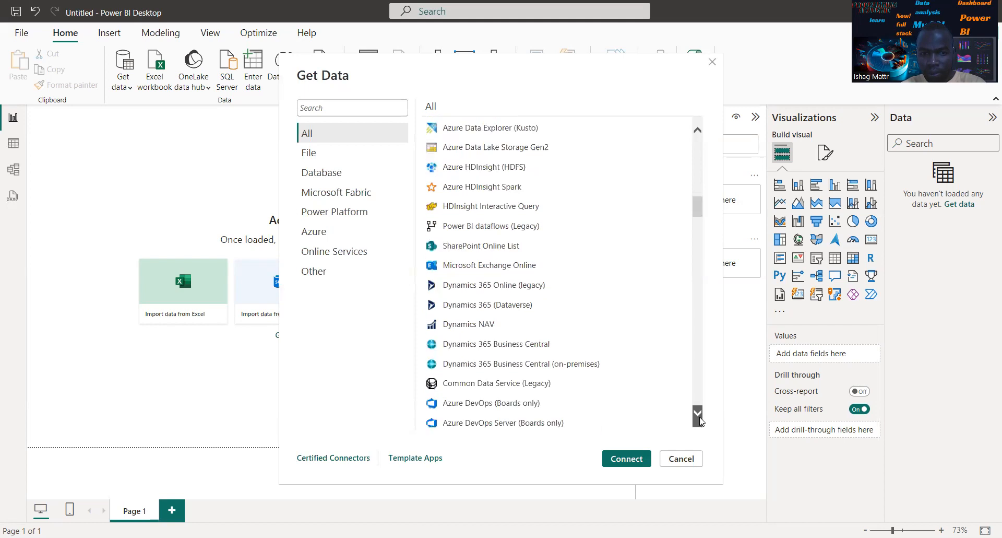
scroll(701, 421, down, 8)
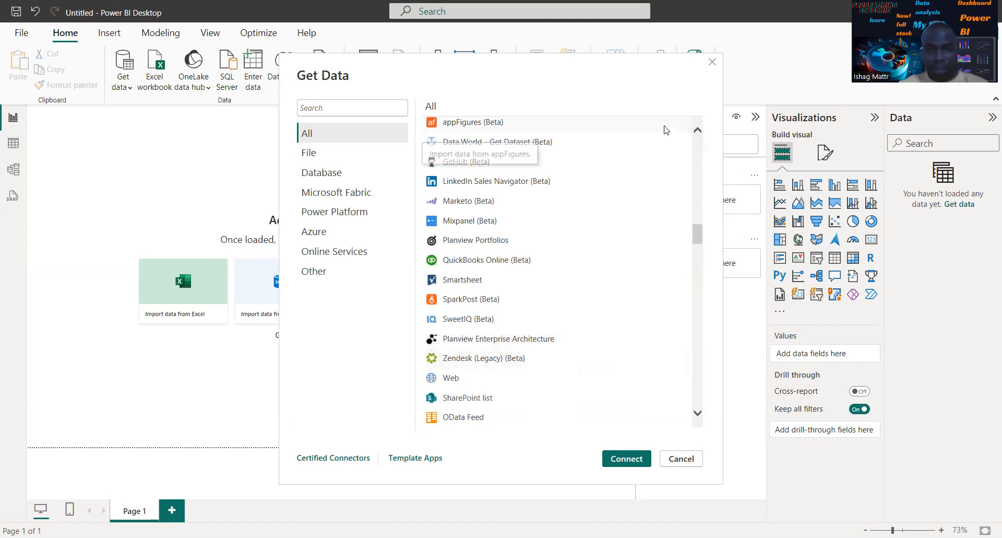
click(710, 65)
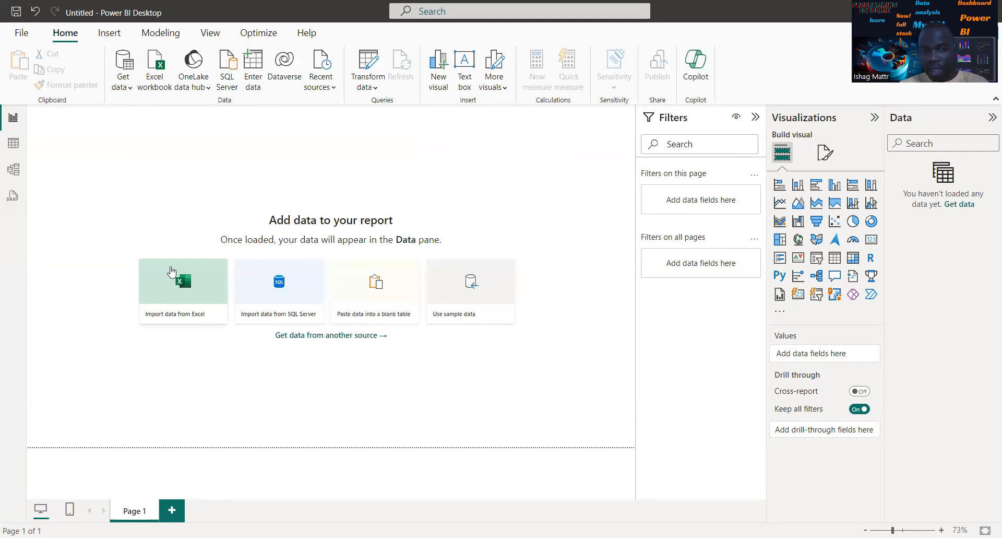
Import the Excel workbook Road Accident Data from the Downloads folder and select its Data sheet
click(130, 87)
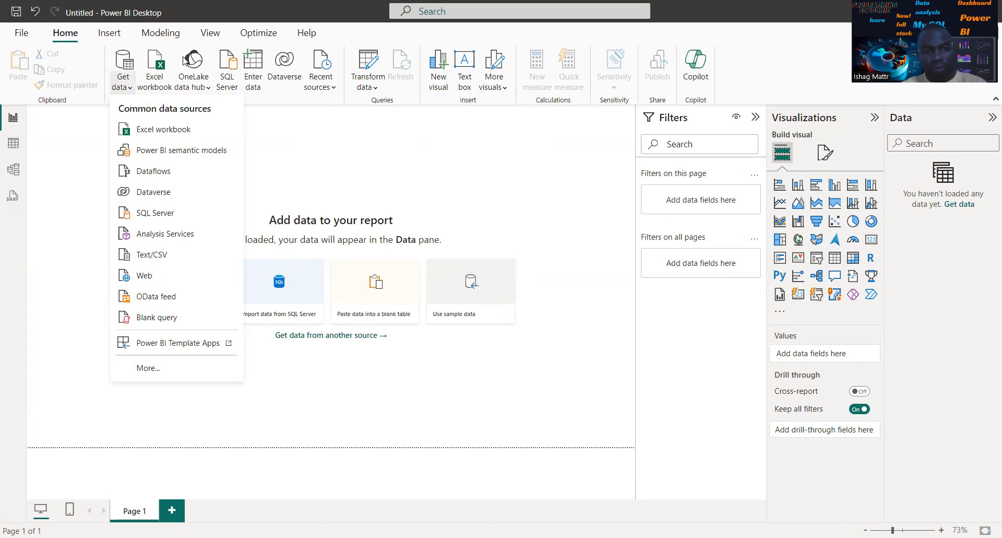
click(146, 137)
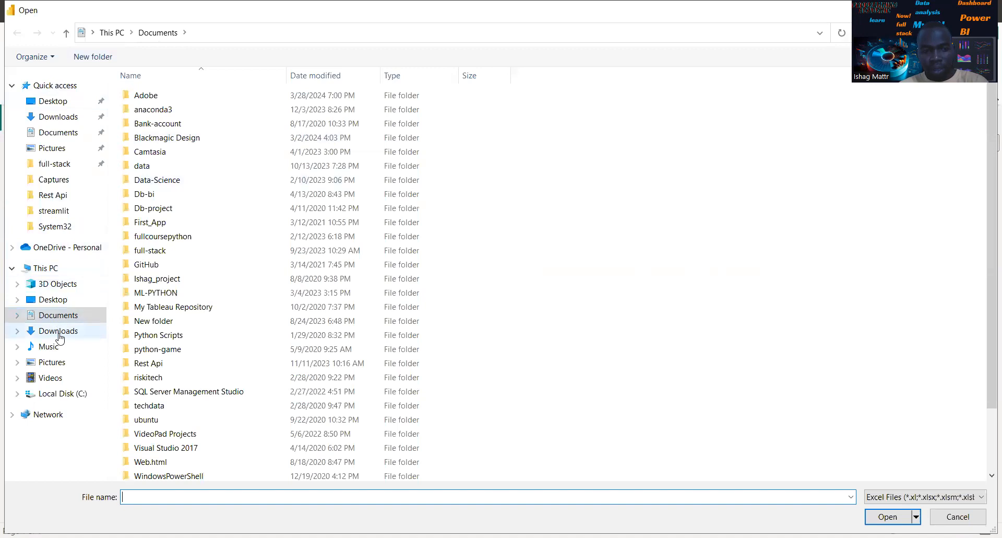
click(60, 335)
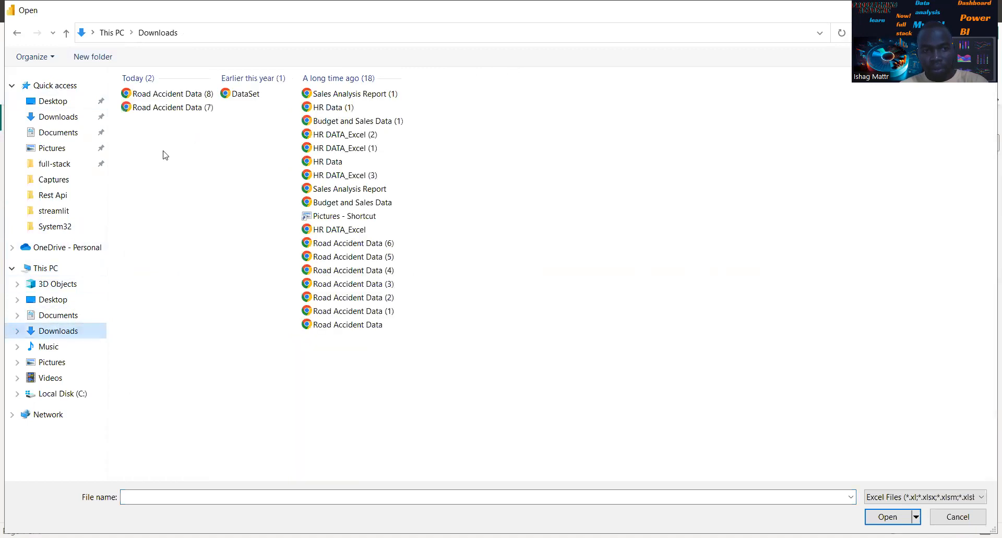
click(368, 324)
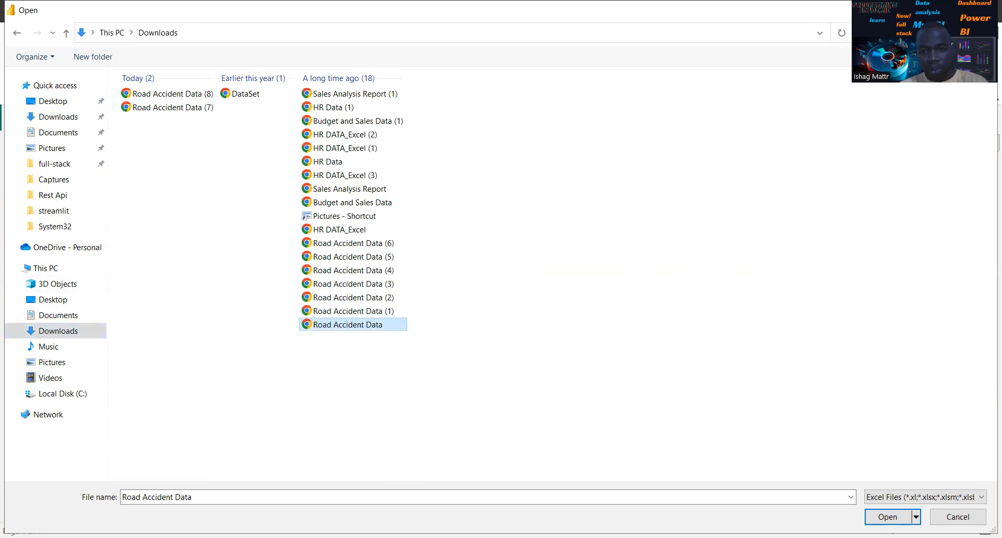
click(888, 516)
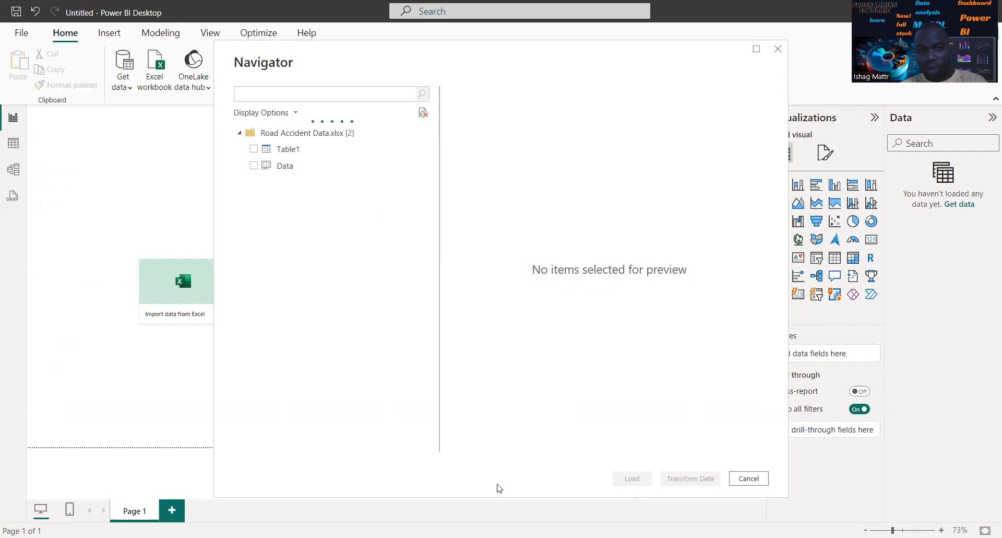
click(254, 166)
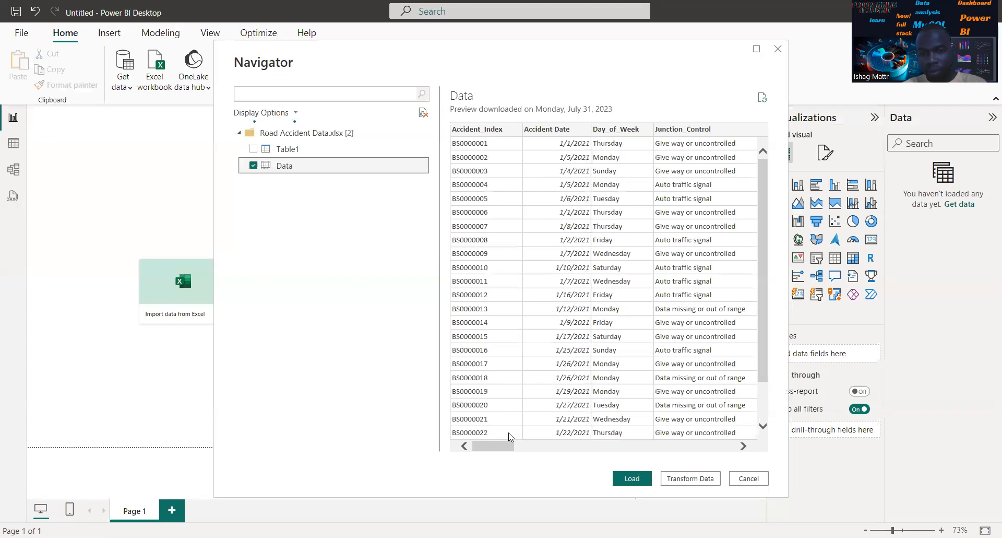
Examine the columns in the Data sheet's preview through Weather_Conditions and Vehicle_Type
click(744, 446)
click(744, 446)
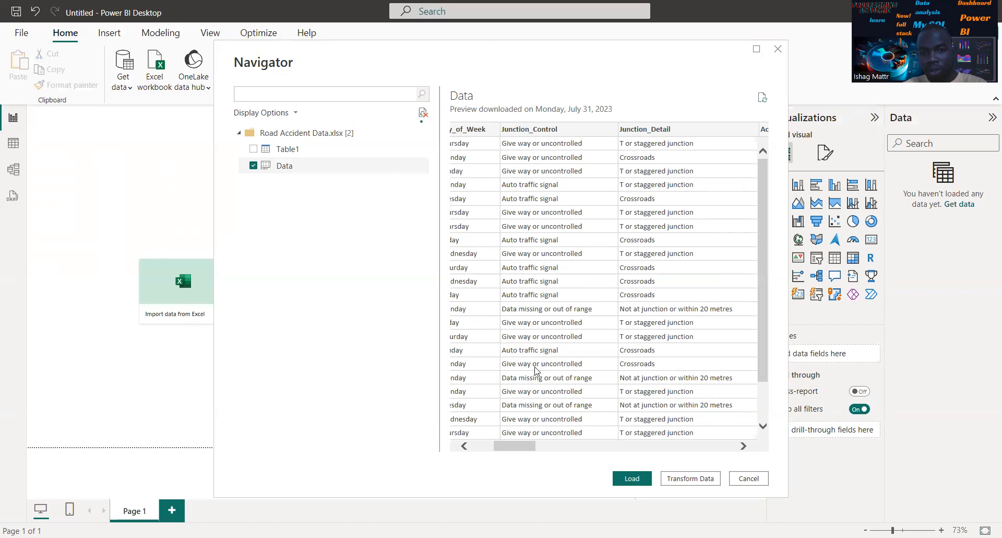
click(744, 446)
click(744, 446)
click(744, 446)
click(744, 447)
click(744, 446)
click(744, 447)
click(744, 447)
click(744, 446)
click(744, 447)
click(744, 446)
click(744, 446)
click(744, 446)
click(744, 447)
click(744, 447)
click(744, 447)
click(744, 447)
click(744, 447)
click(744, 447)
click(744, 446)
click(744, 446)
click(744, 446)
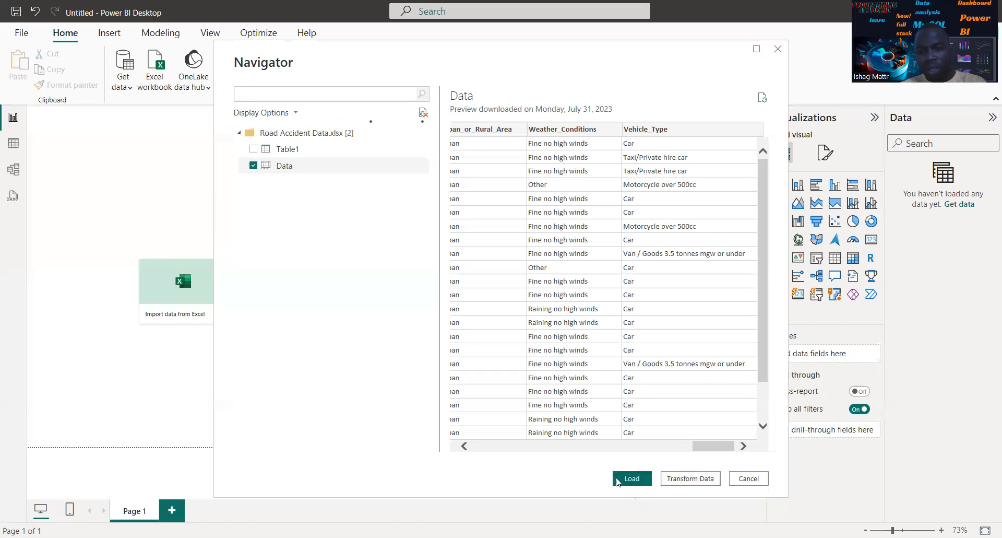
Load the selected Data sheet into the report and expand the Data table's field list
click(630, 481)
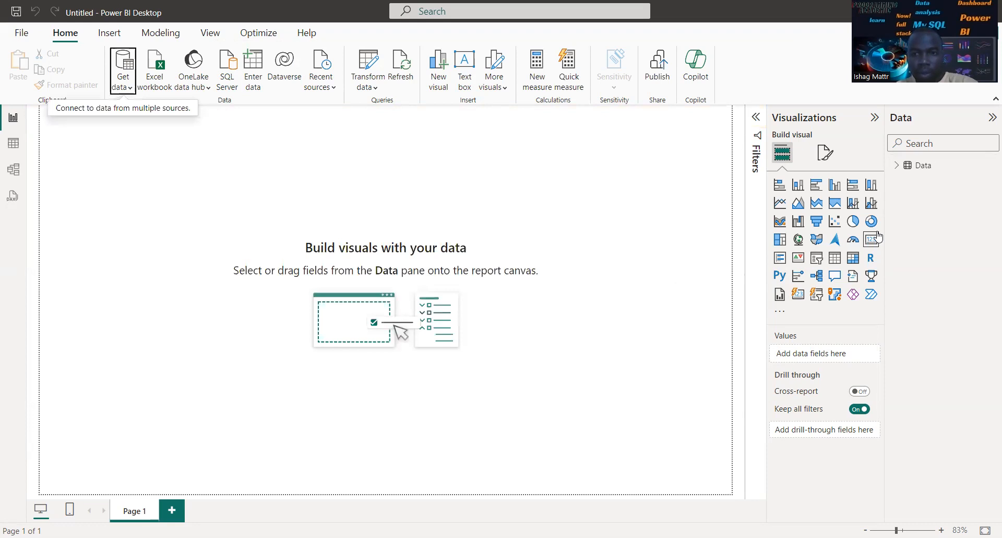
click(897, 166)
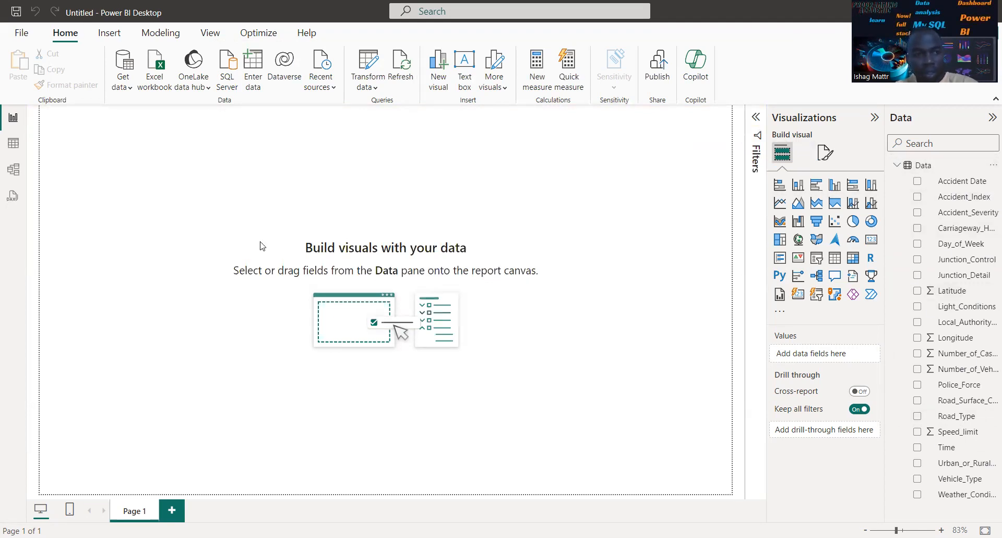
View the loaded Data table in Table view and Model view, and open DAX query view
click(14, 143)
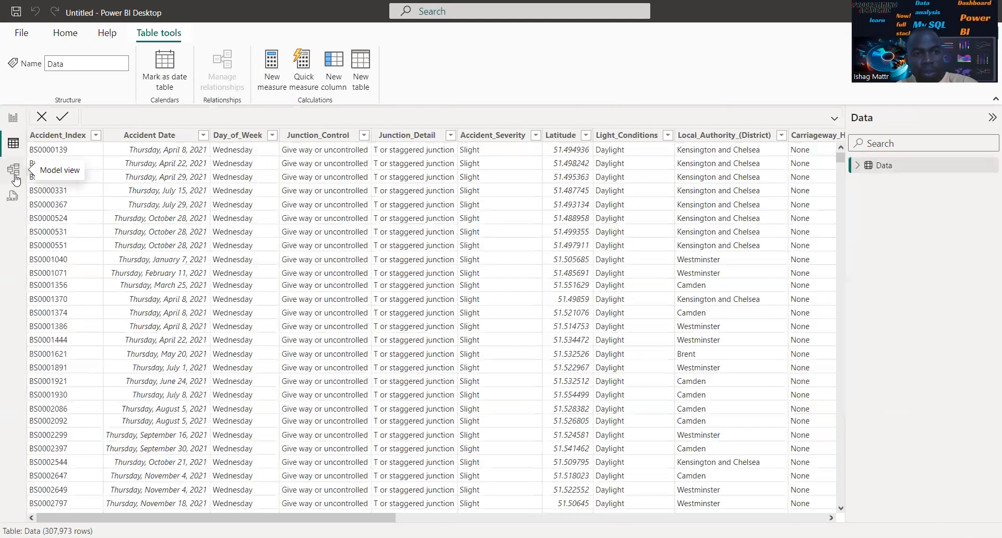
click(15, 170)
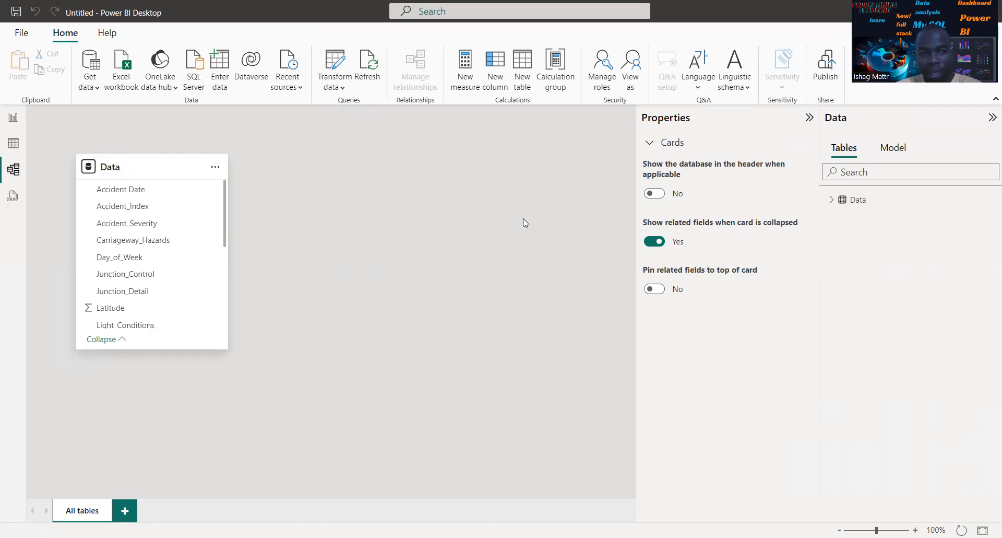
click(6, 200)
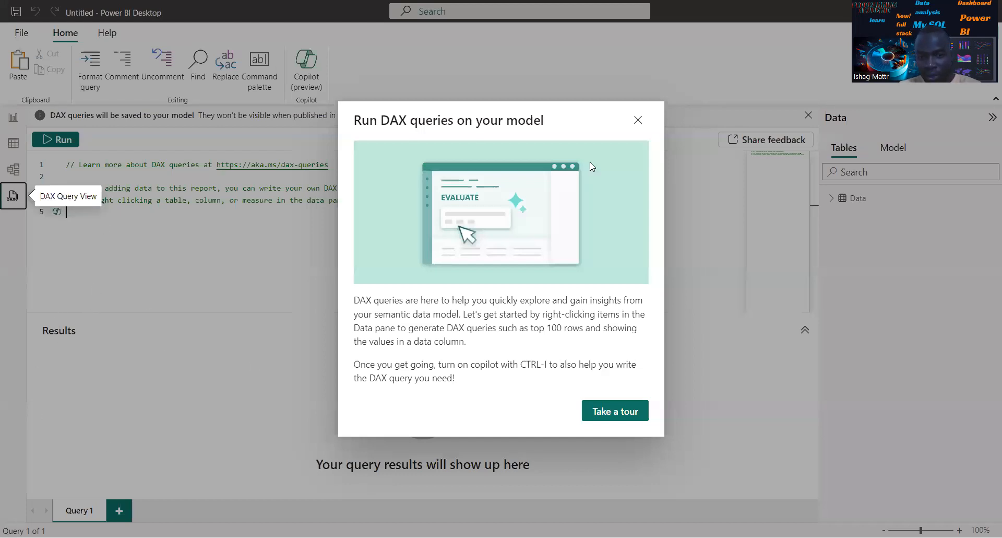
Dismiss the DAX query introduction, return to Table view and look through the Data table's columns across to Vehicle_Type and back
click(637, 123)
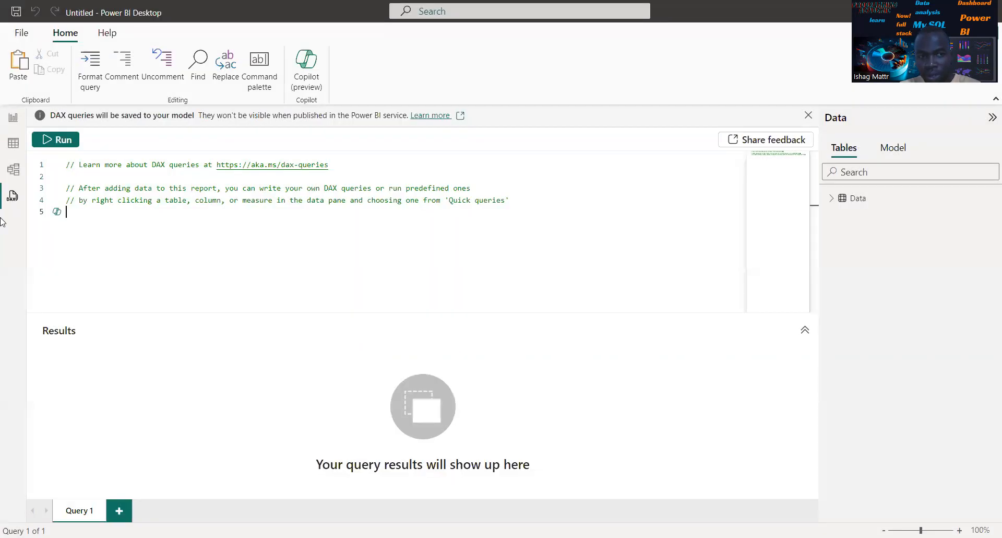
click(13, 148)
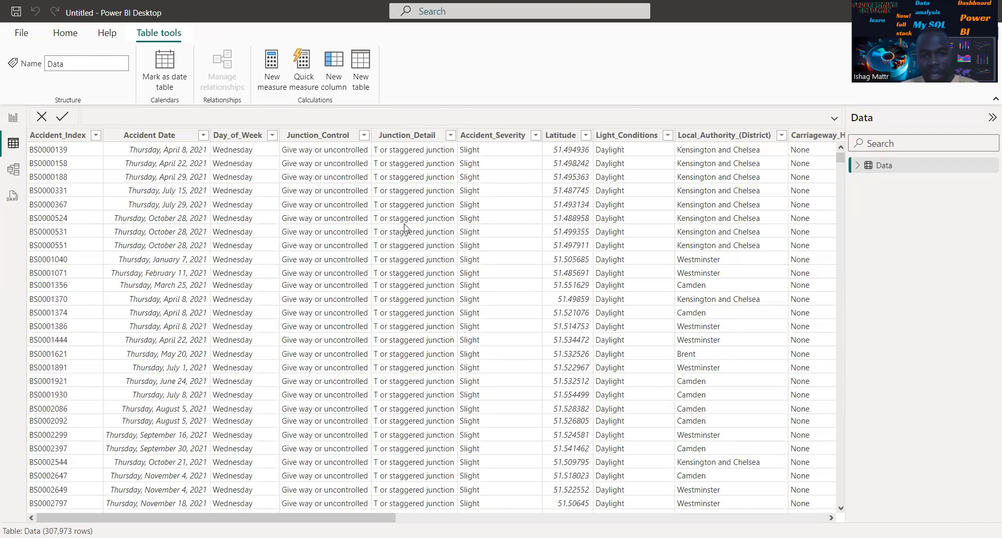
drag(832, 518, 832, 520)
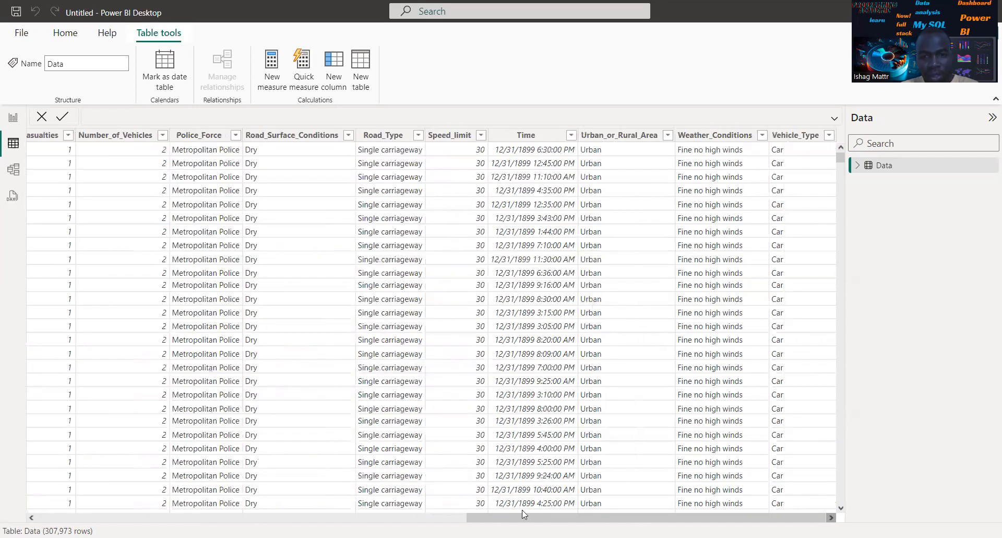
drag(34, 517, 33, 517)
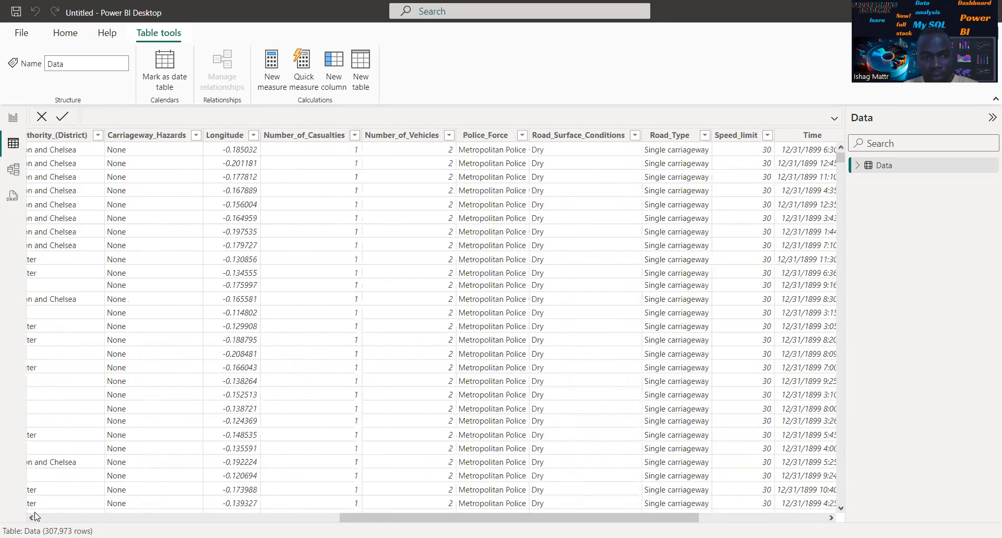
click(34, 511)
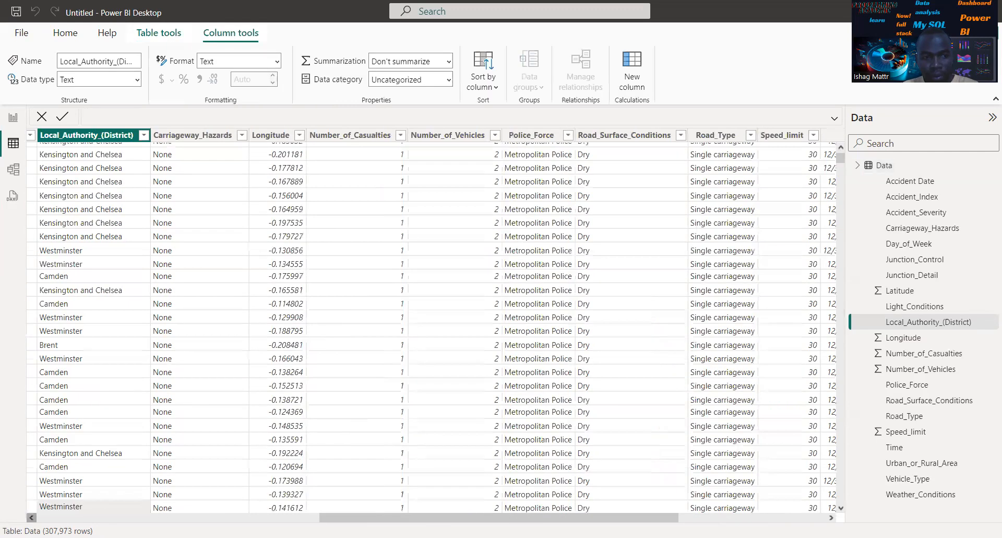
click(32, 517)
scroll(230, 239, left, 5)
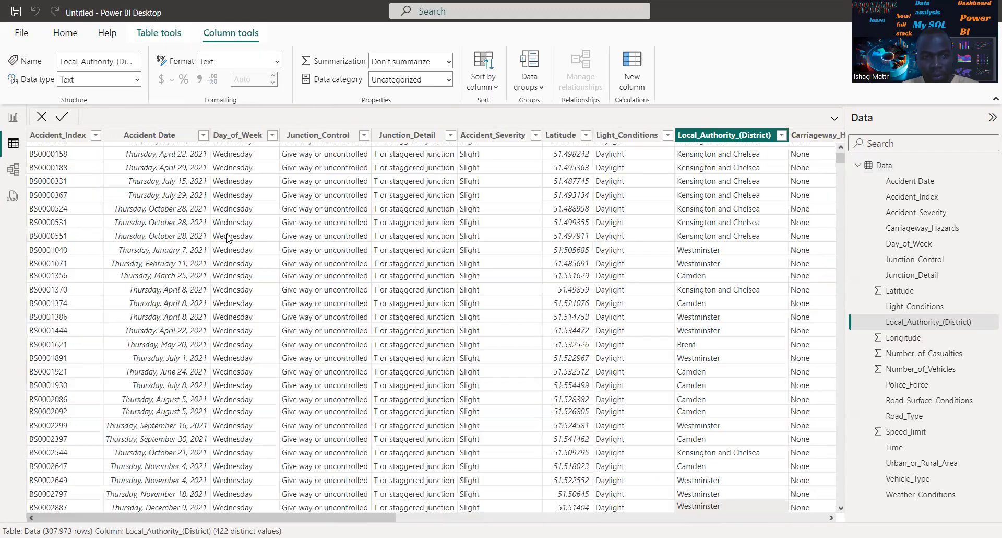
Inspect the distinct dates in the Accident Date column's filter list
click(203, 137)
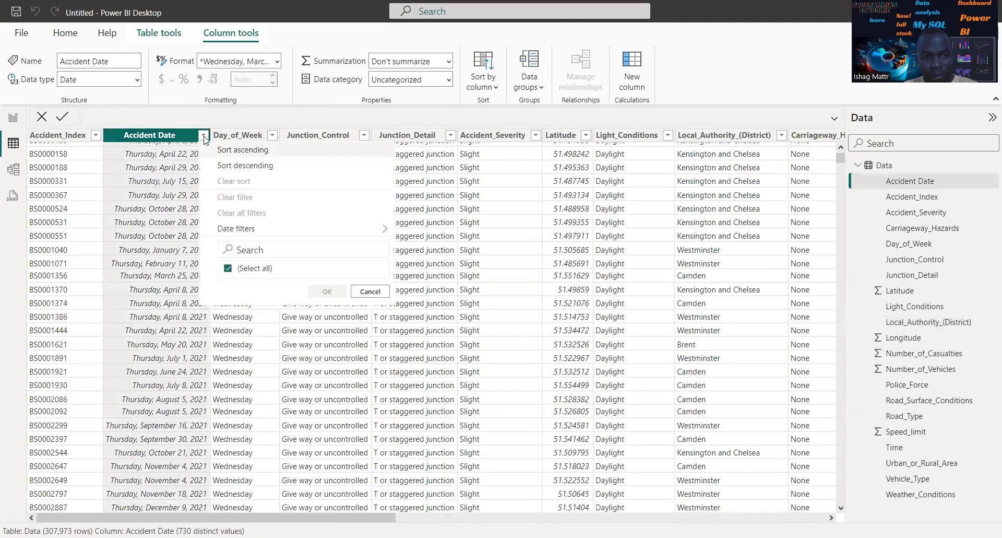
click(205, 137)
click(204, 137)
click(204, 138)
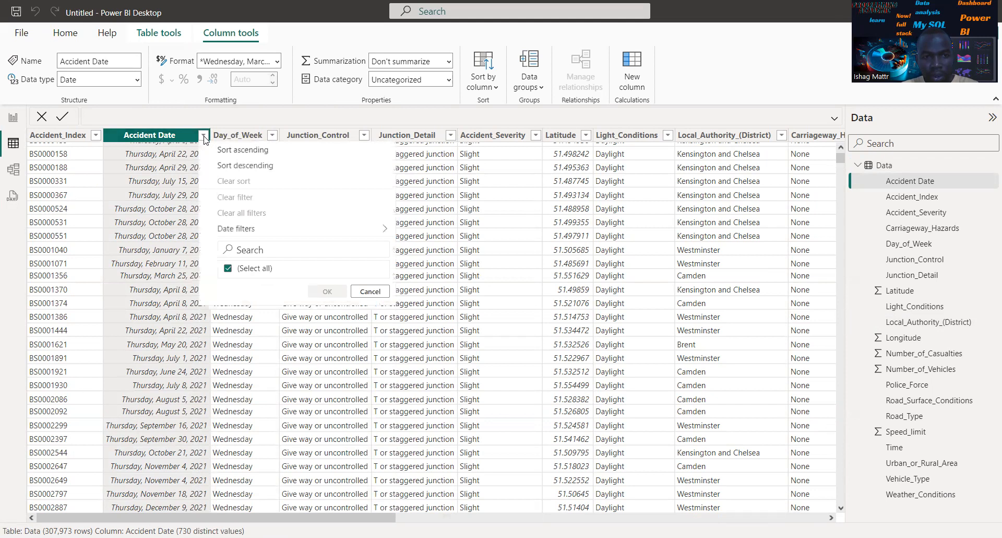
click(204, 137)
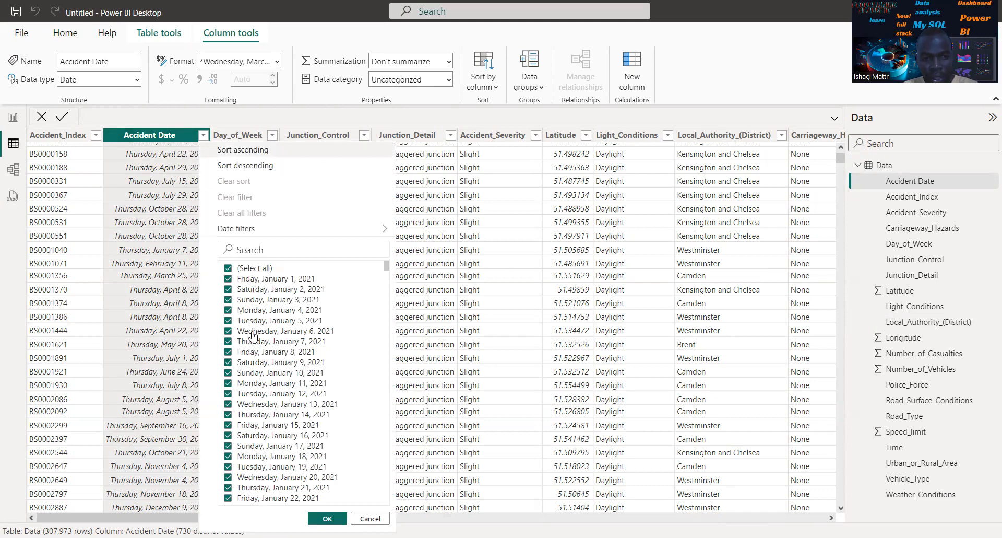
Inspect the distinct values in the filter lists of the Day_of_Week, Junction_Control and Accident_Severity columns
click(272, 136)
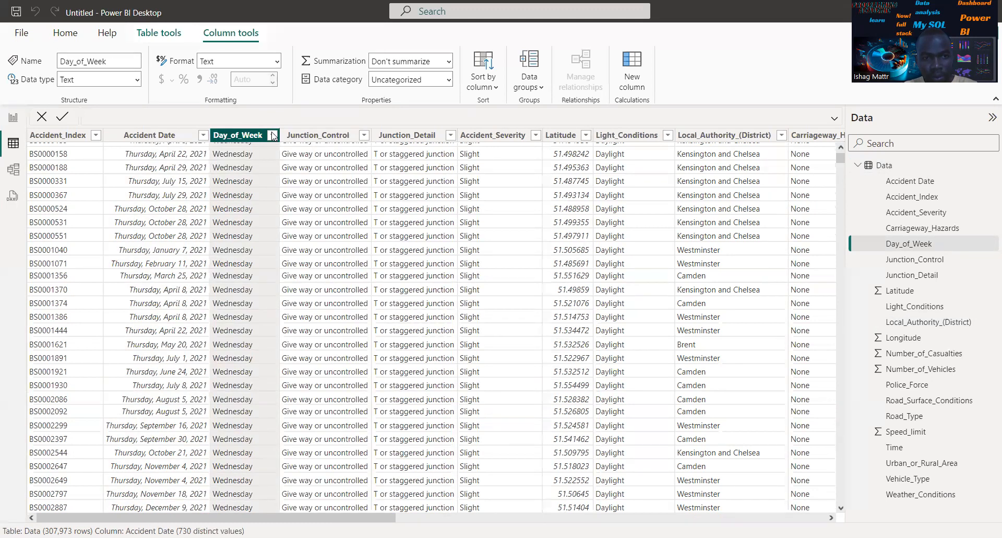
click(272, 136)
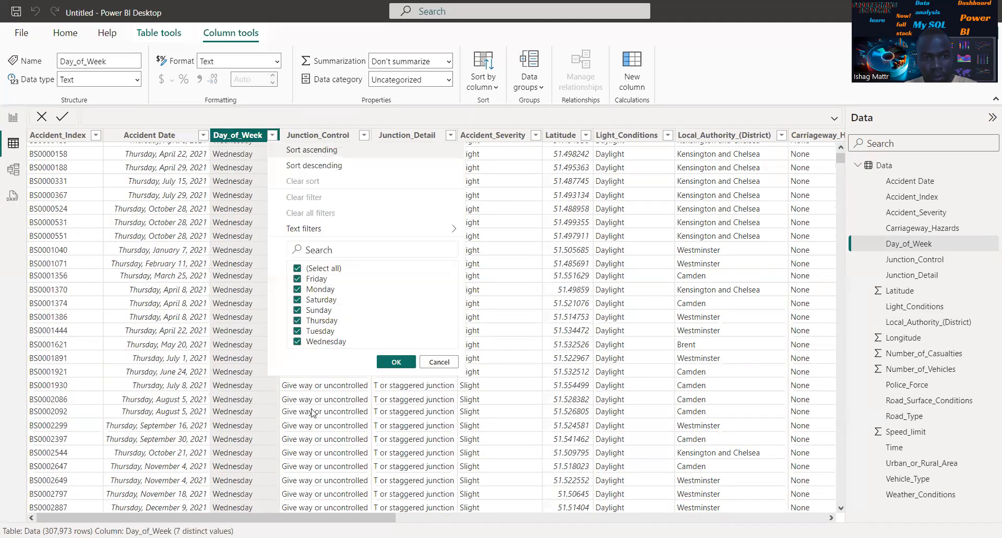
click(364, 136)
click(365, 136)
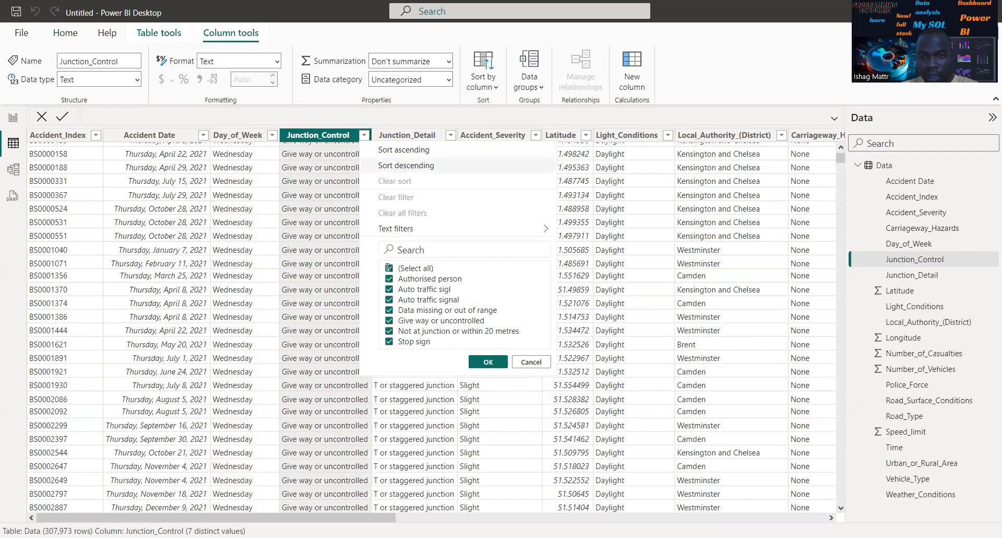
click(536, 136)
click(538, 137)
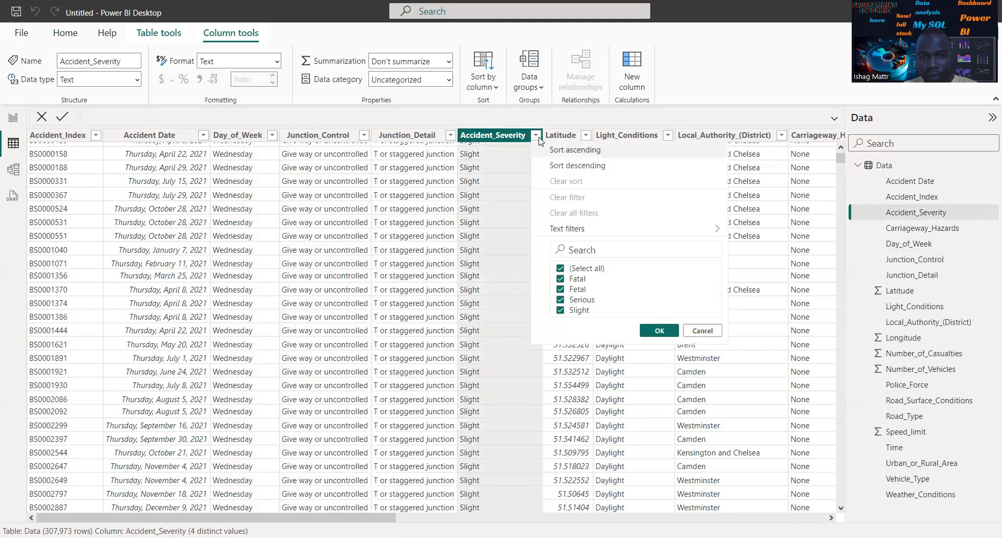